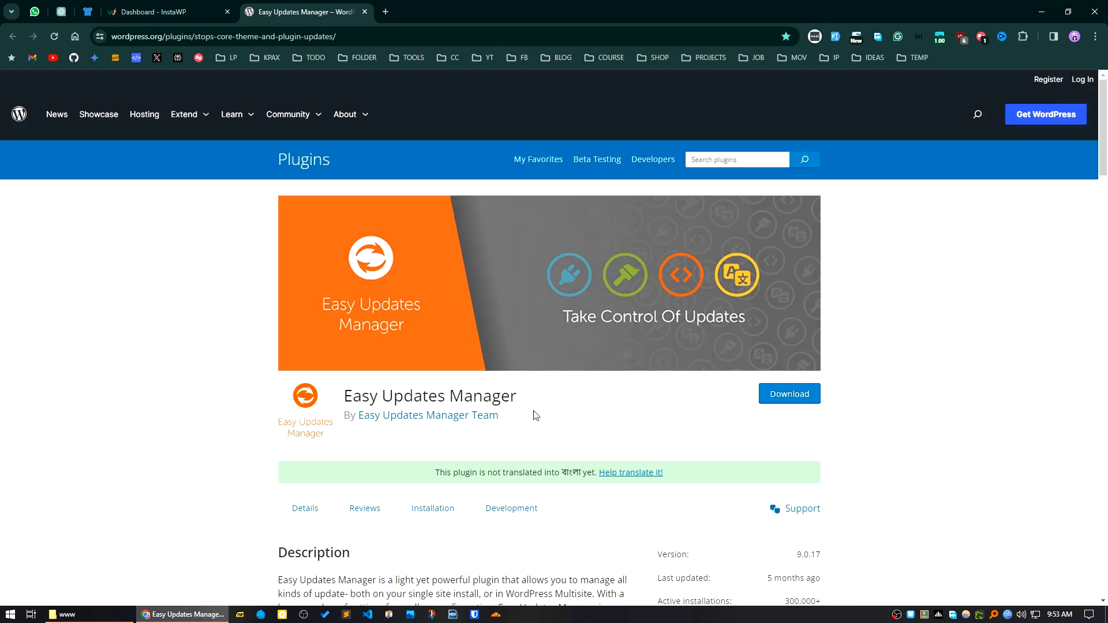
Step: Log in to the WordPress admin of the spellbinding-snake staging site from InstaWP and open its installed plugins list
click(164, 13)
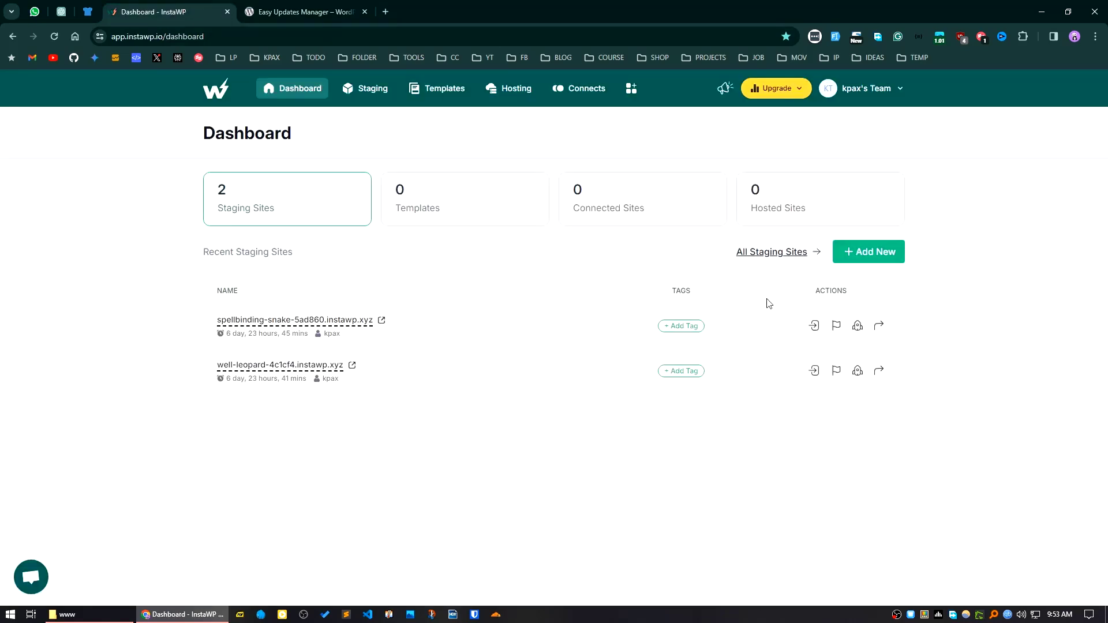
click(816, 326)
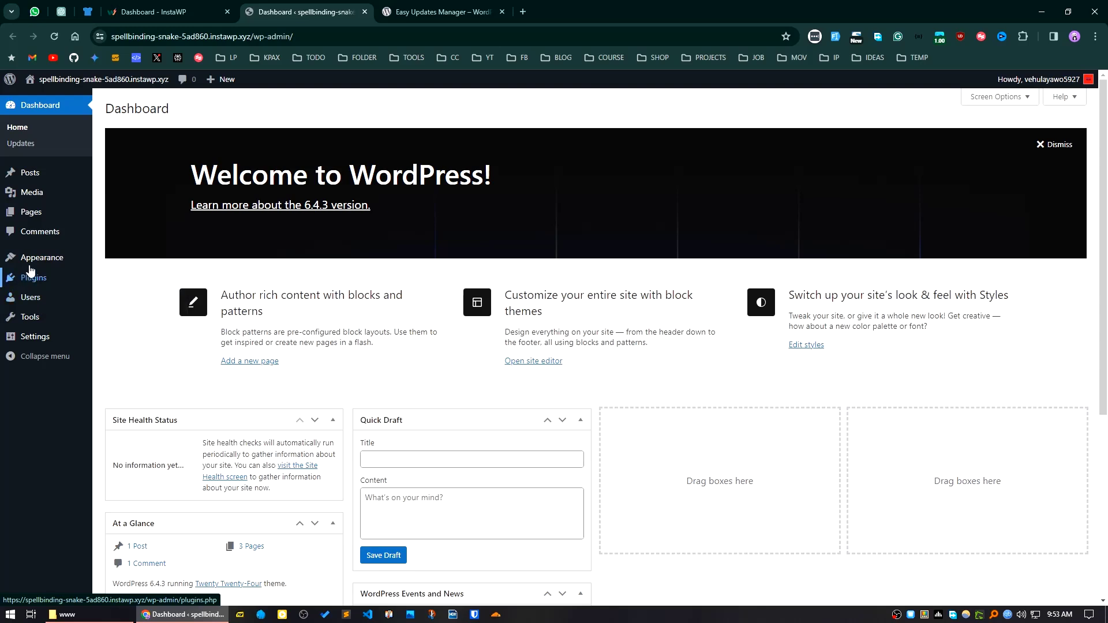
mouse_move(32, 259)
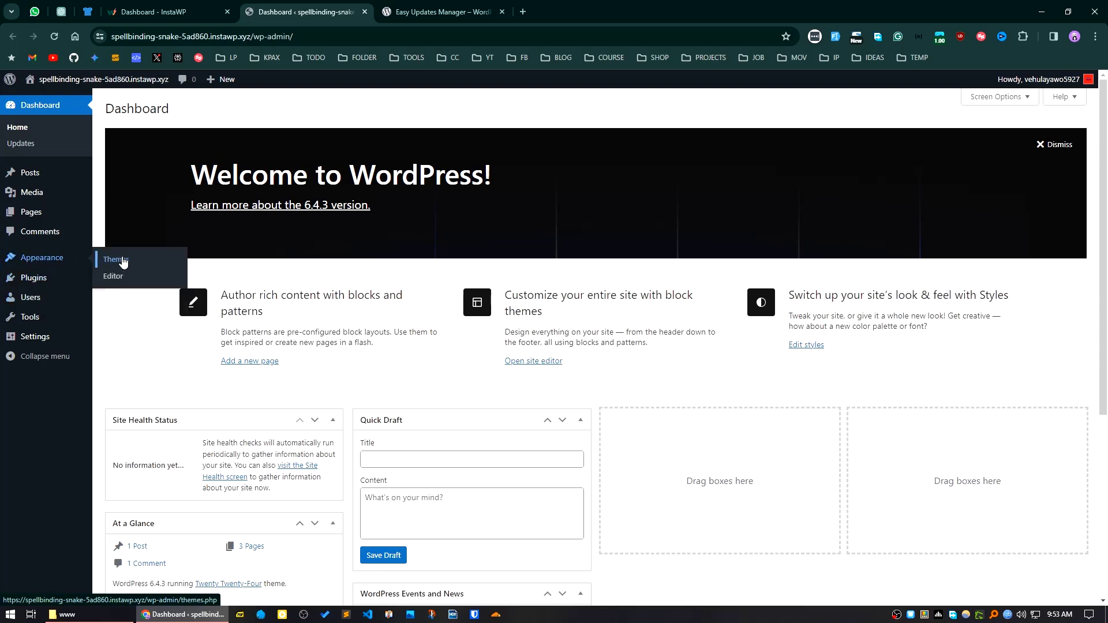
click(45, 287)
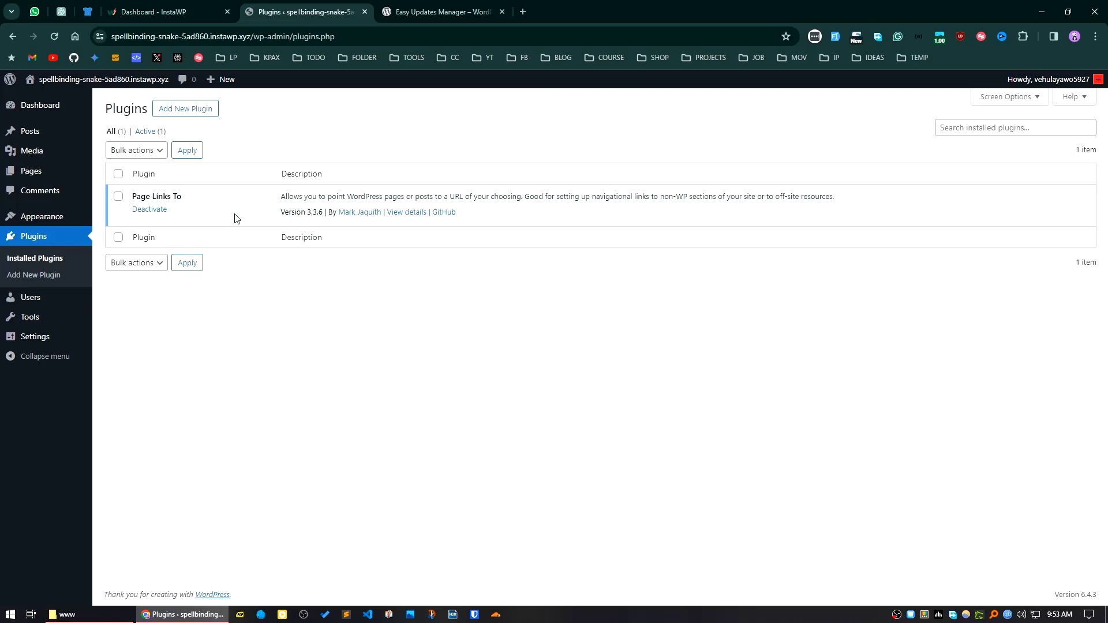
Step: Copy the plugin name "Easy Updates Manager" from its wordpress.org plugin page
click(430, 12)
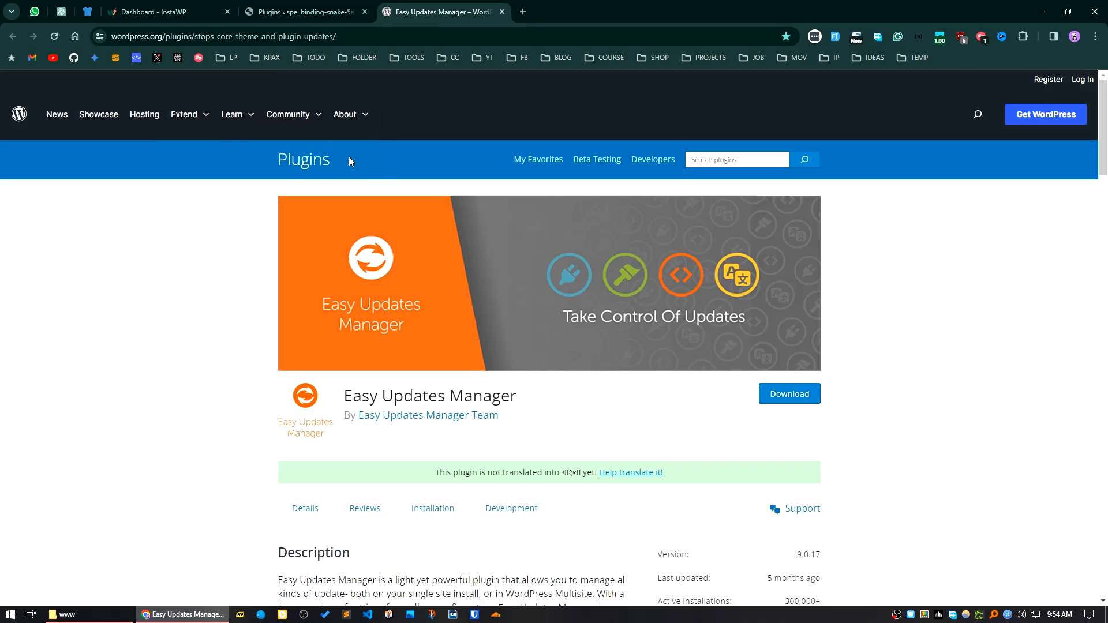
click(294, 12)
click(421, 11)
drag(524, 407, 344, 398)
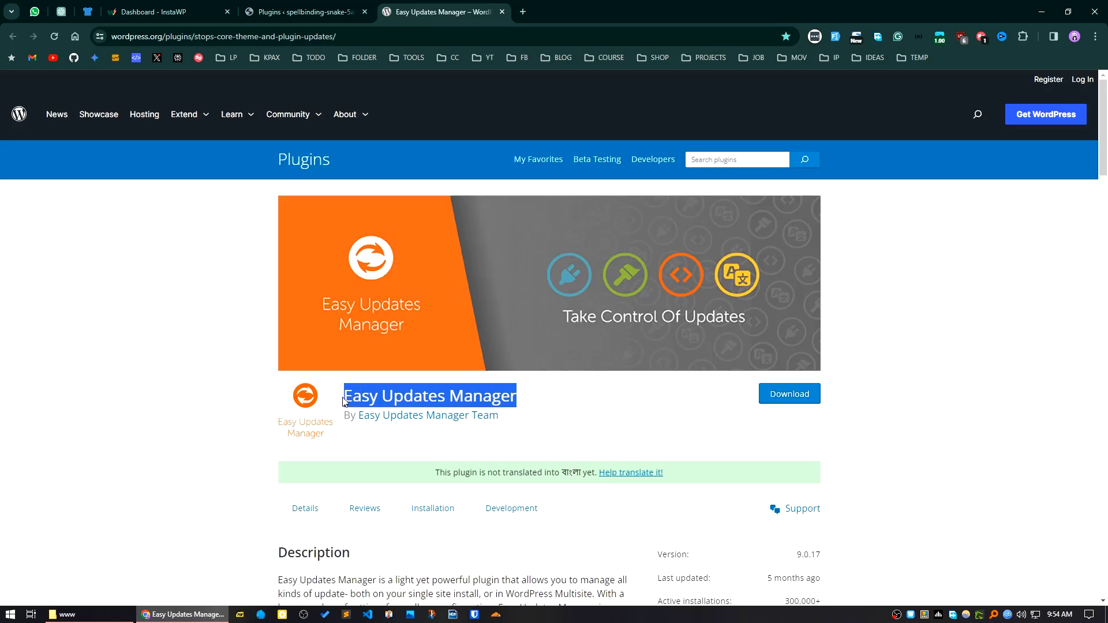
right_click(360, 394)
click(394, 402)
Step: Find Easy Updates Manager in the site's plugin search using the copied name, and install and activate it
click(323, 13)
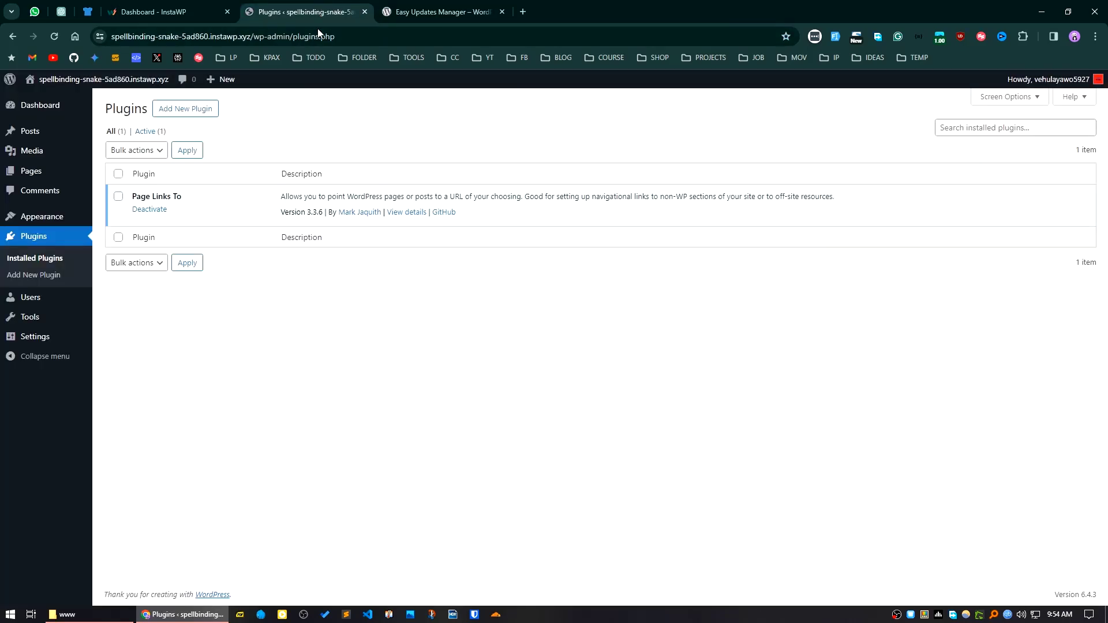
click(174, 110)
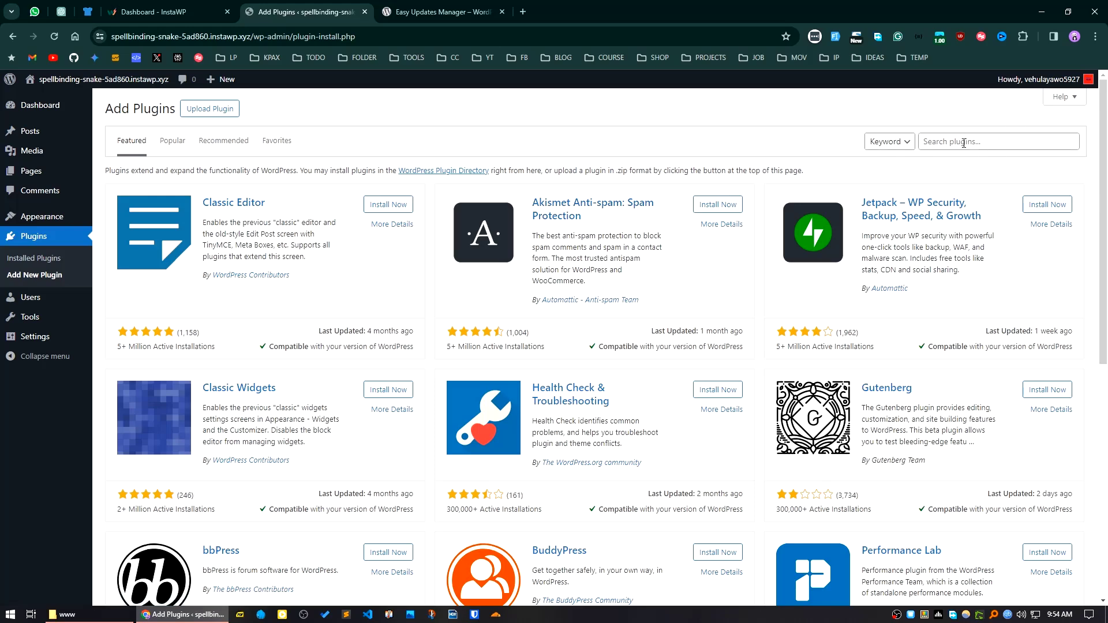
right_click(963, 143)
click(826, 255)
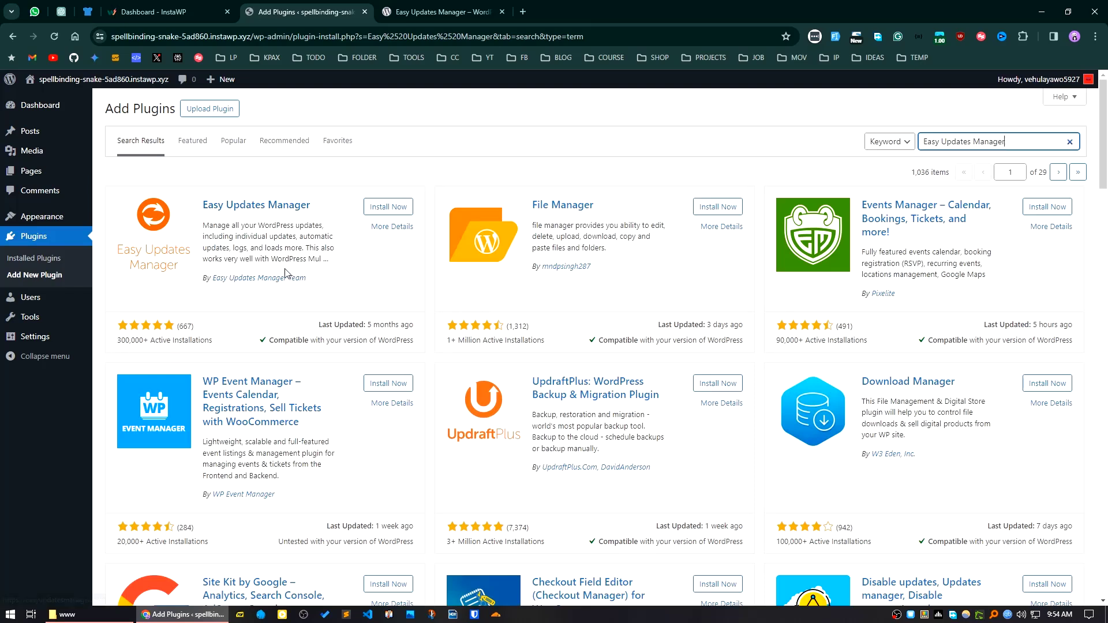
click(391, 207)
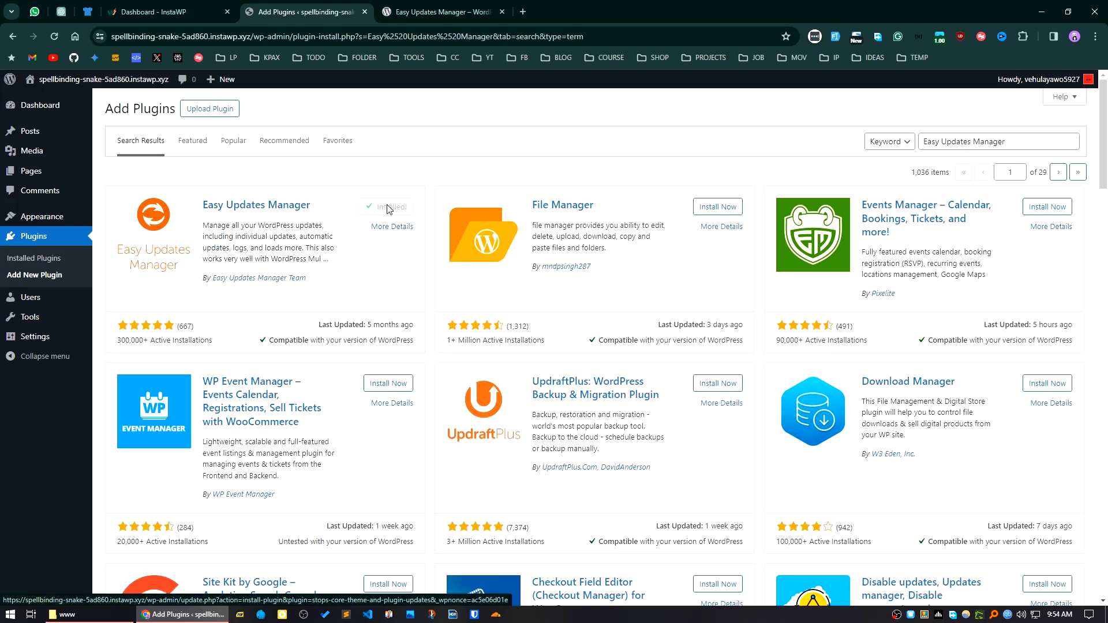
click(388, 209)
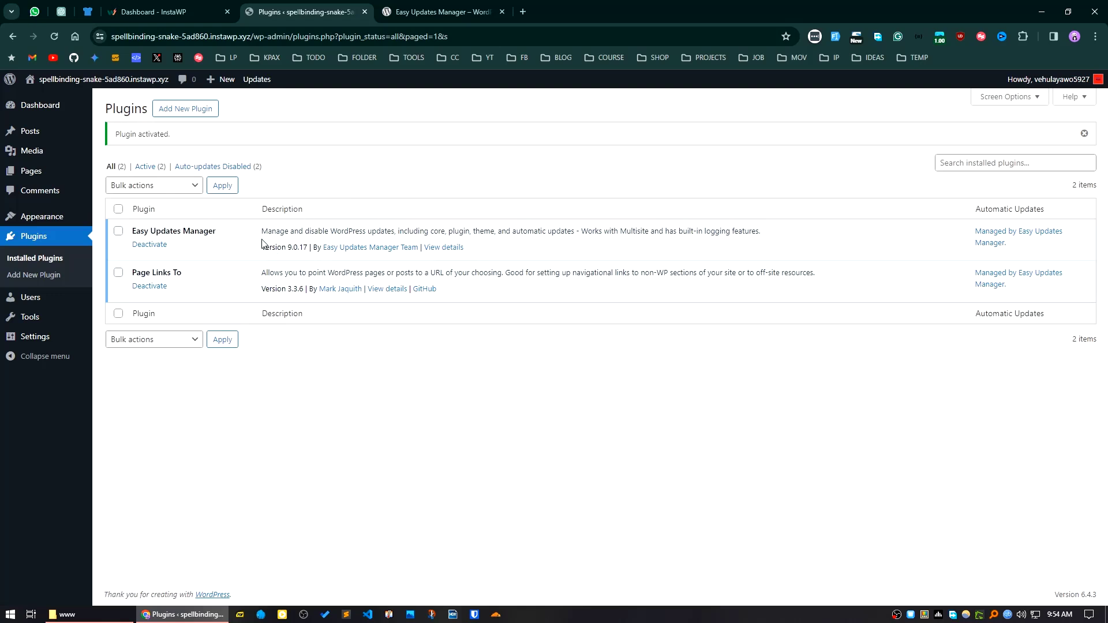
Step: Reload the plugins page and open the Updates options page of Easy Updates Manager
mouse_move(35, 321)
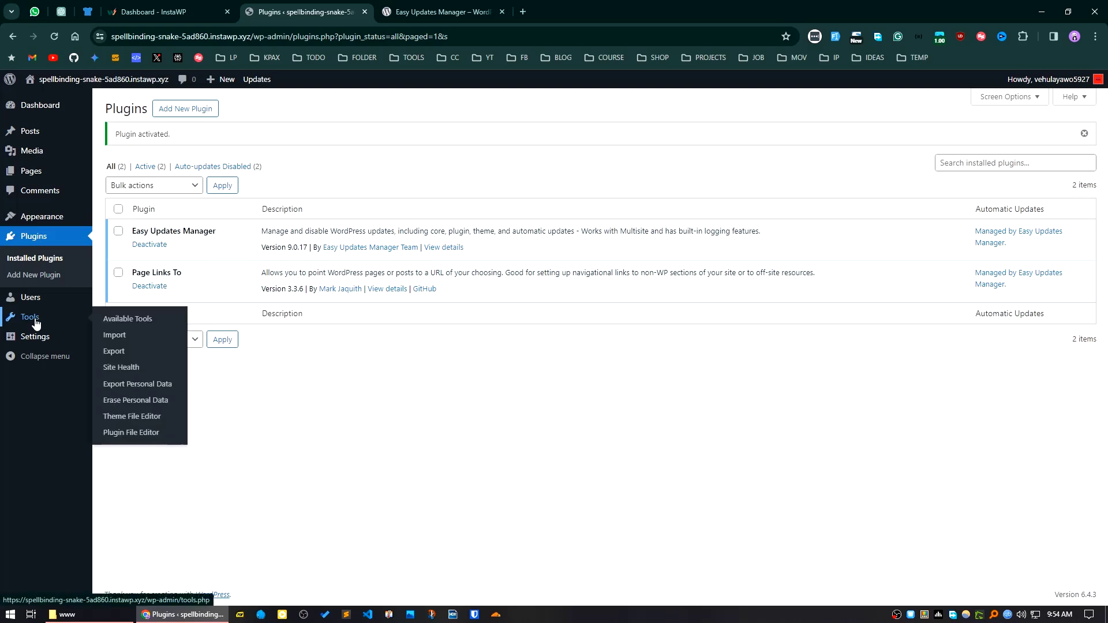
mouse_move(36, 340)
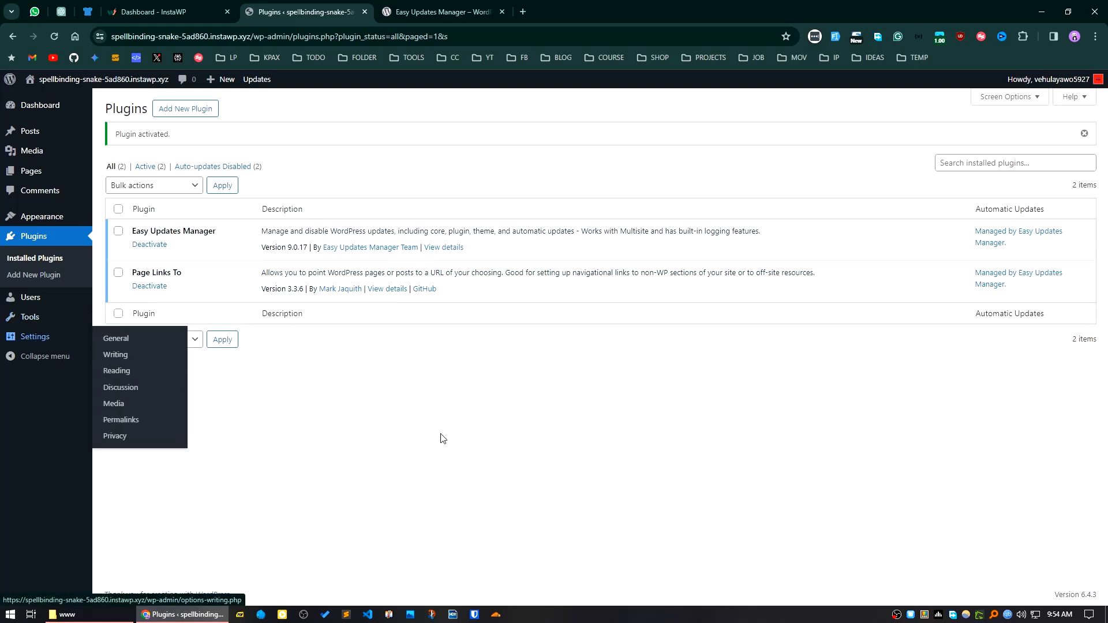
click(55, 36)
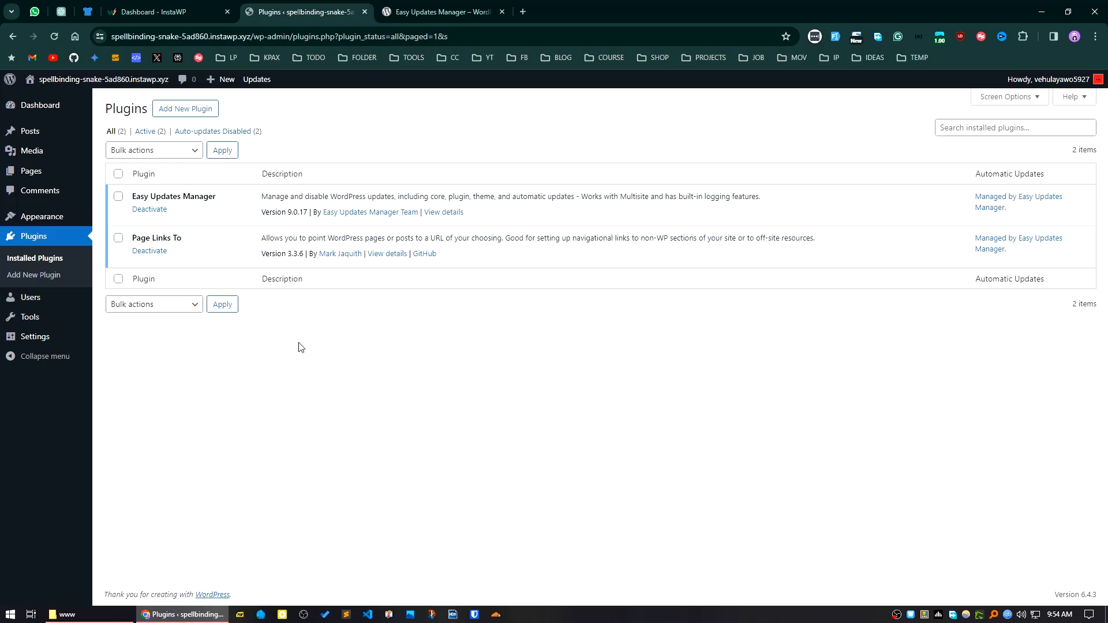
mouse_move(39, 109)
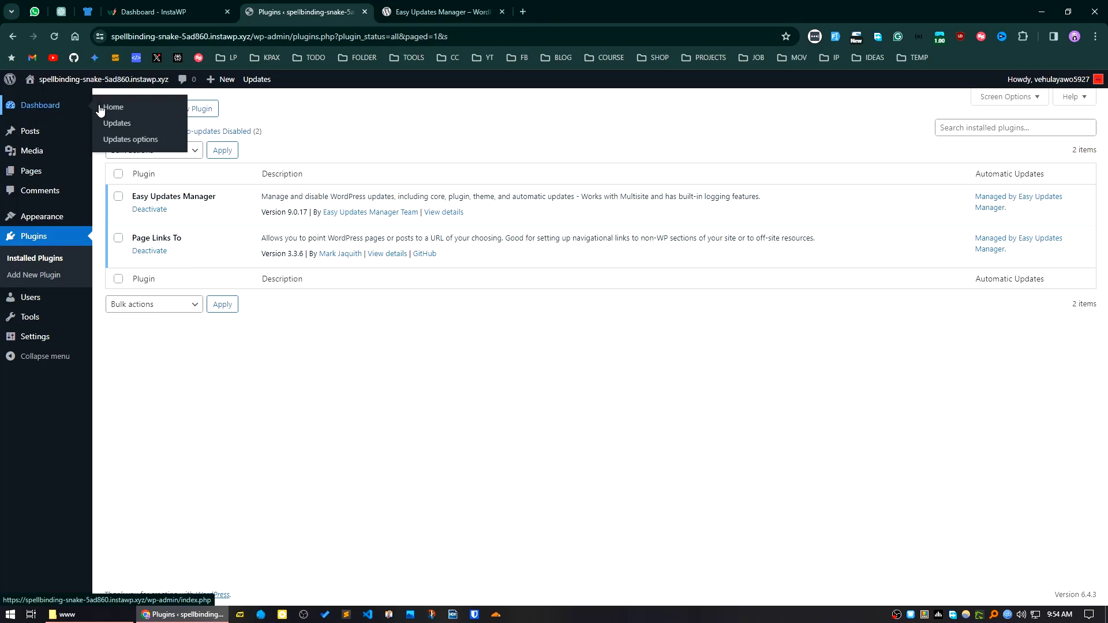
click(130, 141)
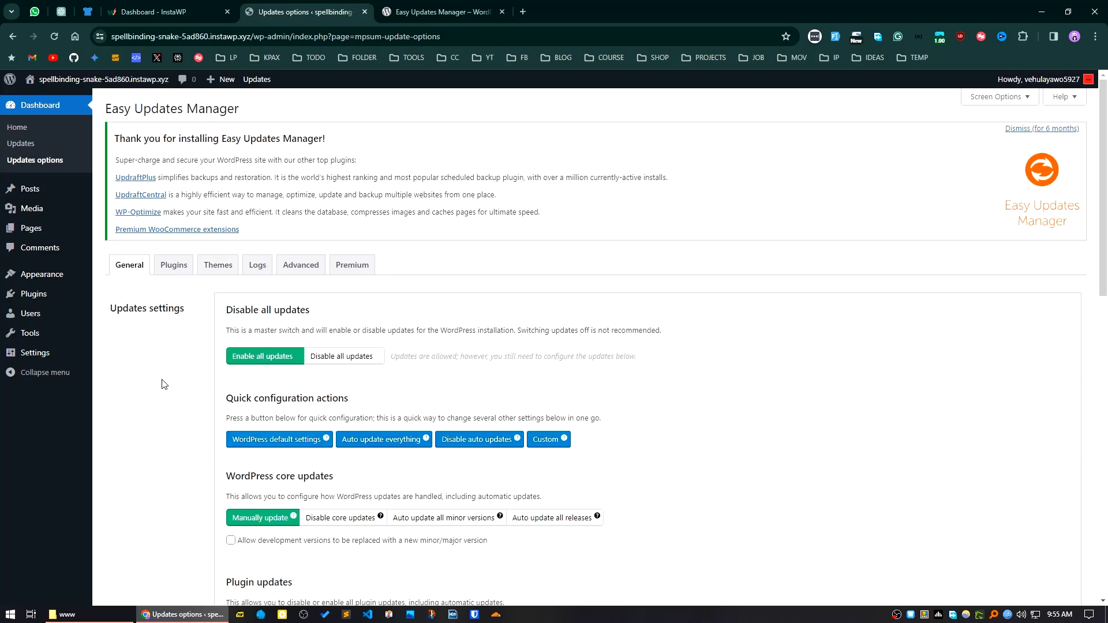
Step: Try disabling all updates with the master switch, and enable all updates again
scroll(147, 382, down, 2)
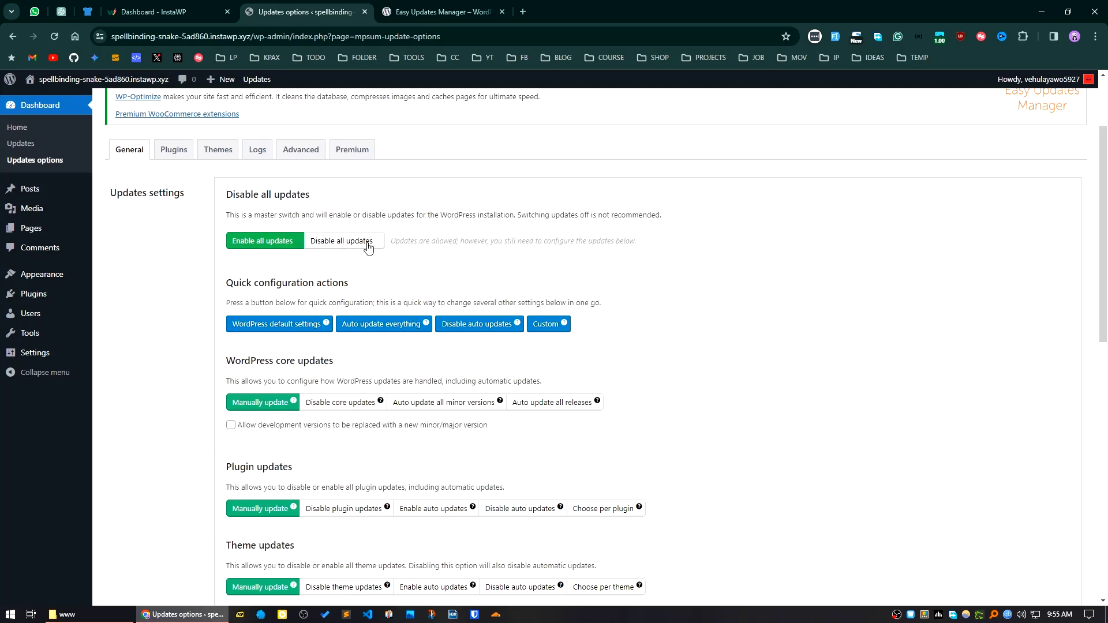
click(329, 247)
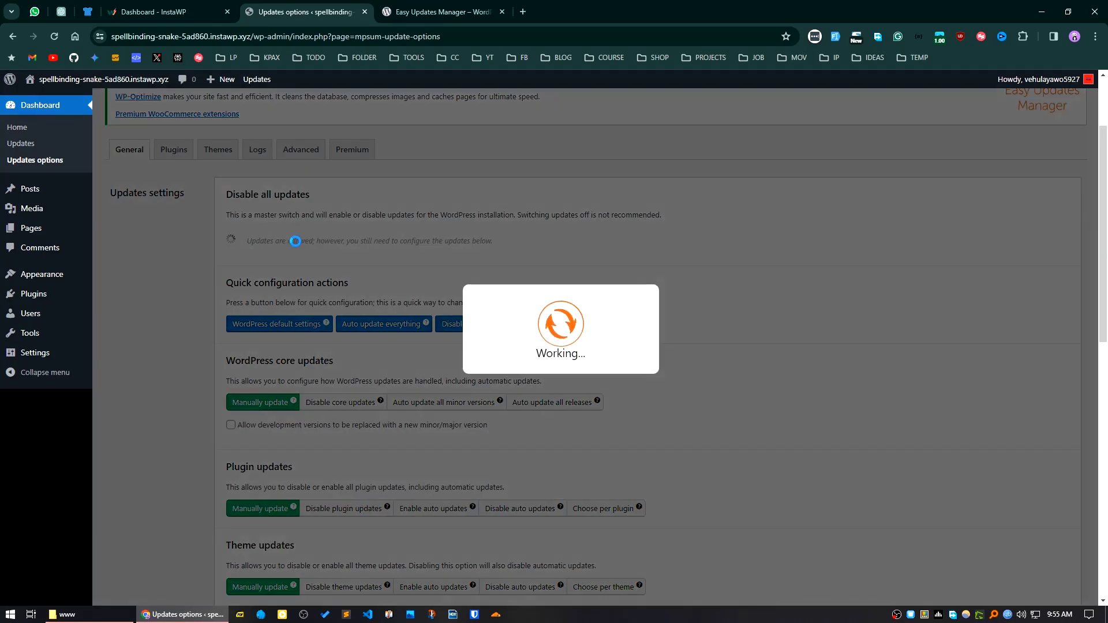
click(255, 246)
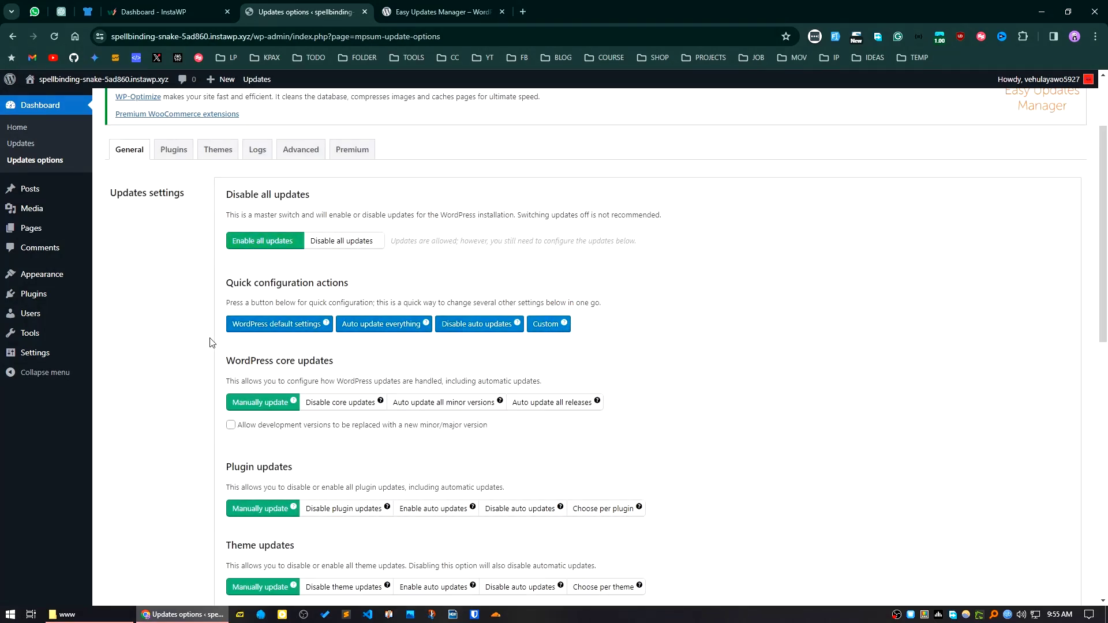
Step: Apply the "Auto update everything" quick configuration and check the core, plugin, theme and translation update settings
drag(349, 283, 228, 287)
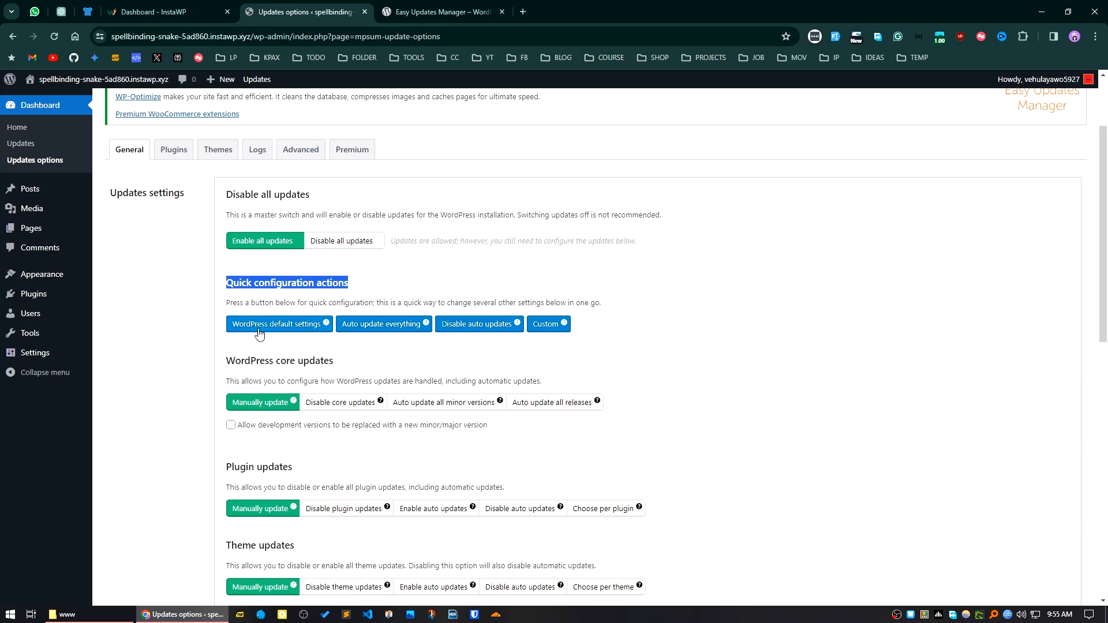
mouse_move(327, 325)
mouse_move(565, 327)
click(382, 325)
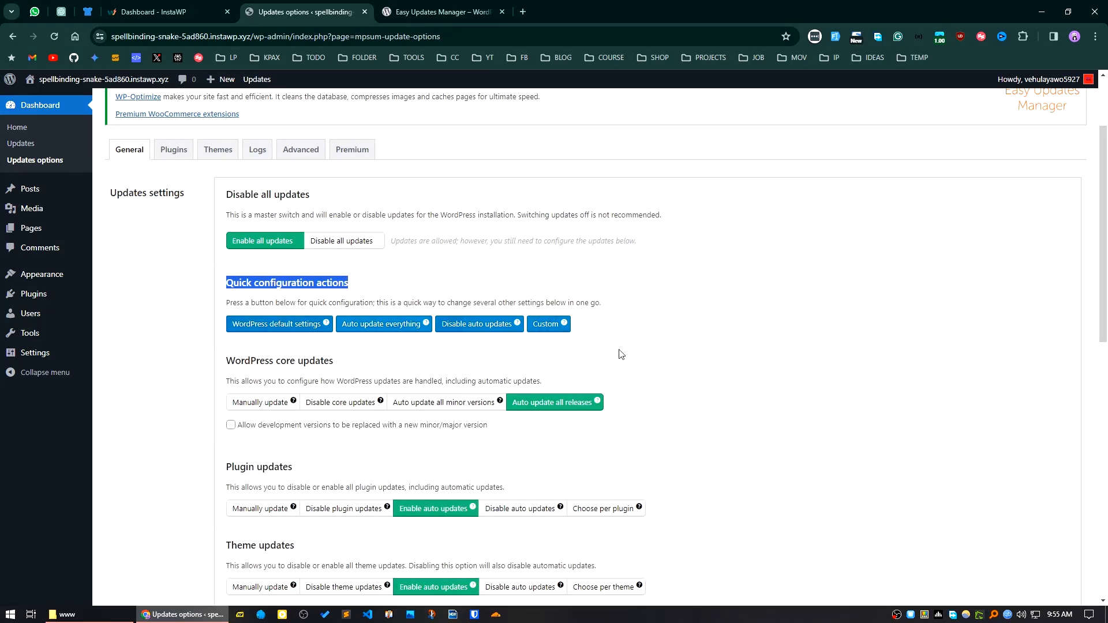
scroll(805, 358, down, 2)
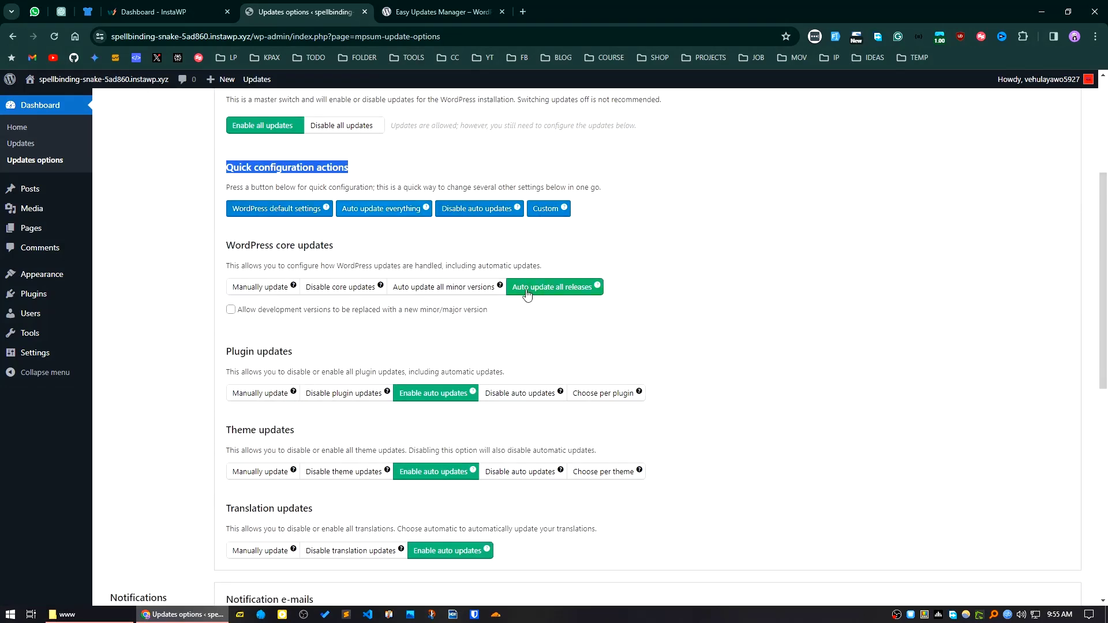
scroll(364, 424, down, 1)
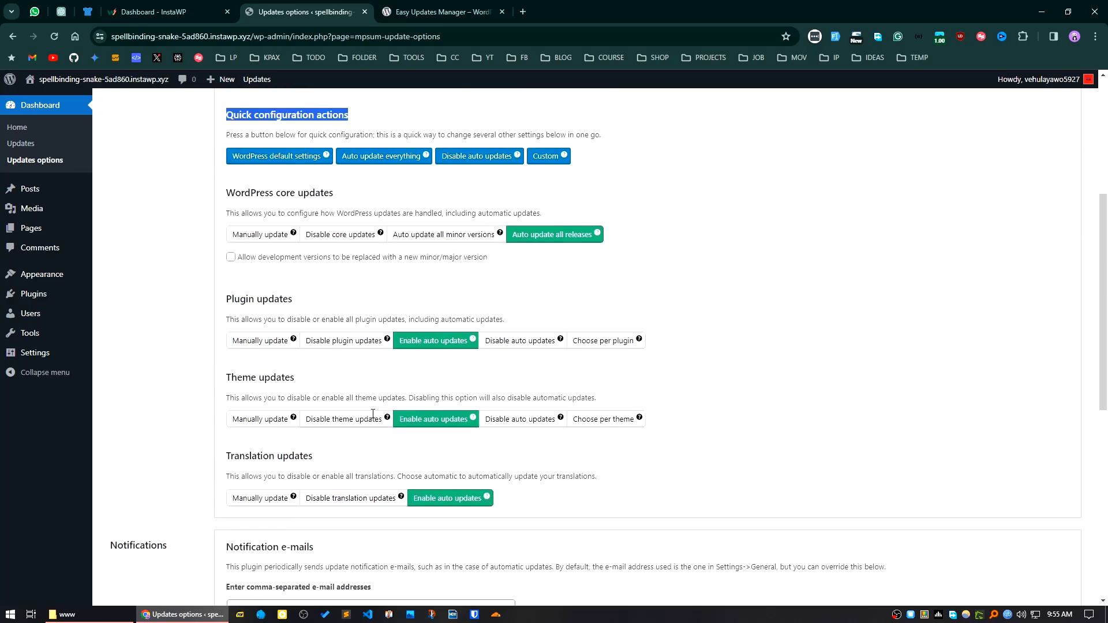
scroll(373, 414, up, 1)
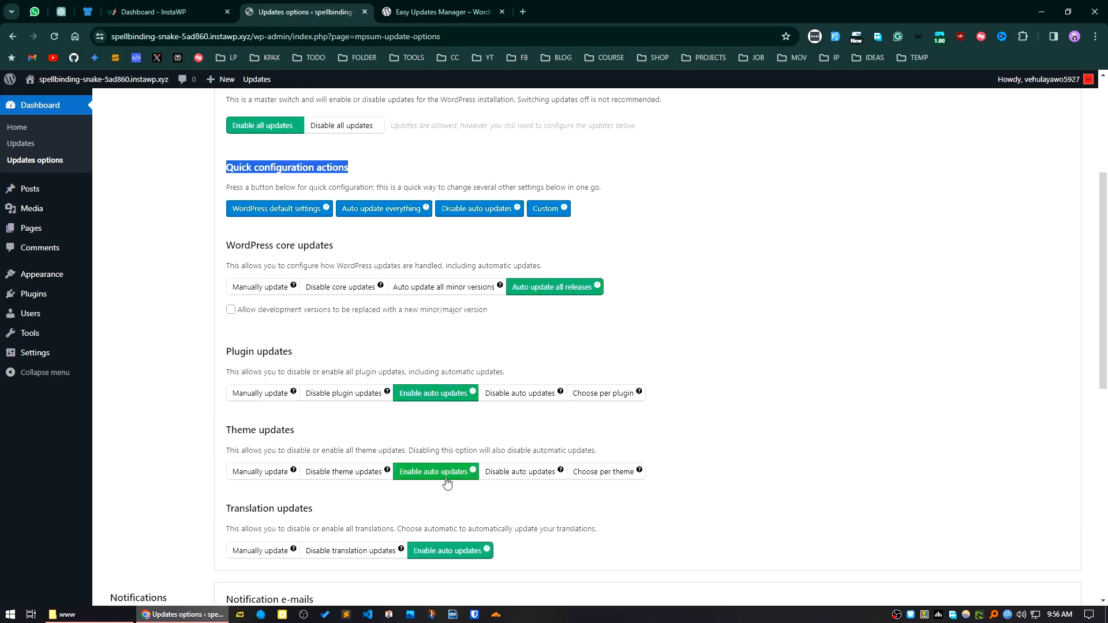
Step: Try the "Disable auto updates" quick configuration, and switch back to "Auto update everything"
click(486, 210)
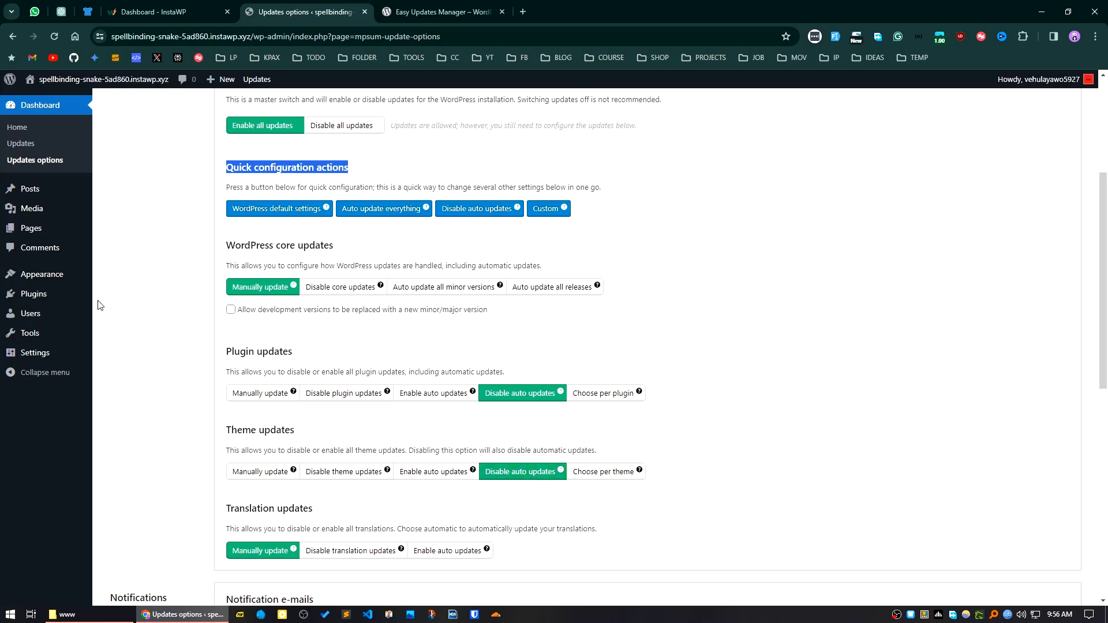
click(377, 209)
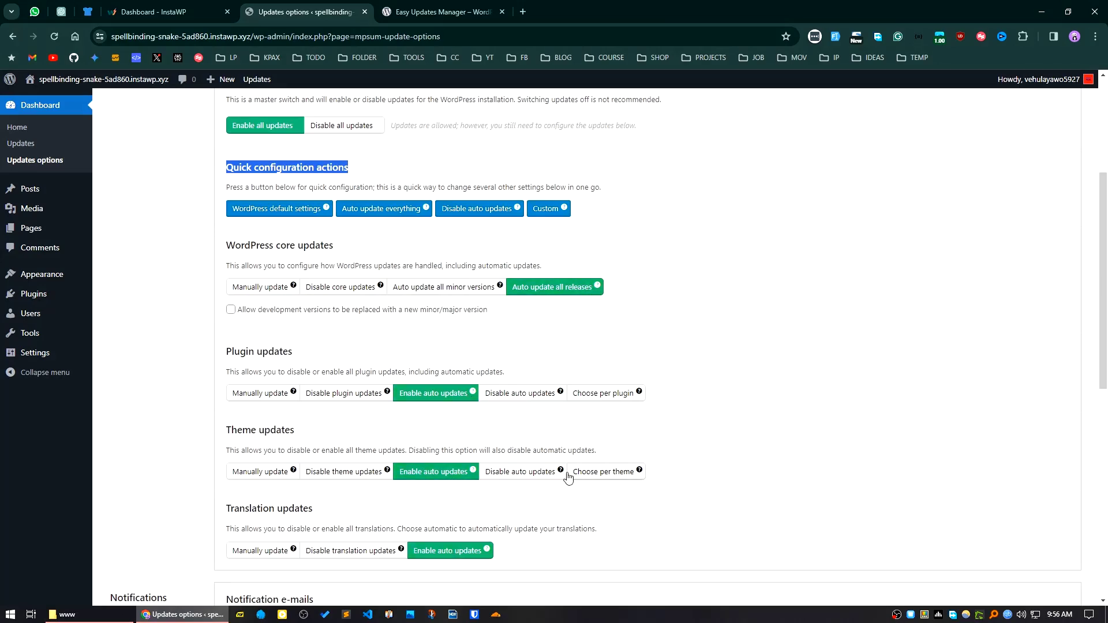
Step: Examine the notification e-mail address field and the automatic update notification options in the general settings
scroll(560, 438, down, 4)
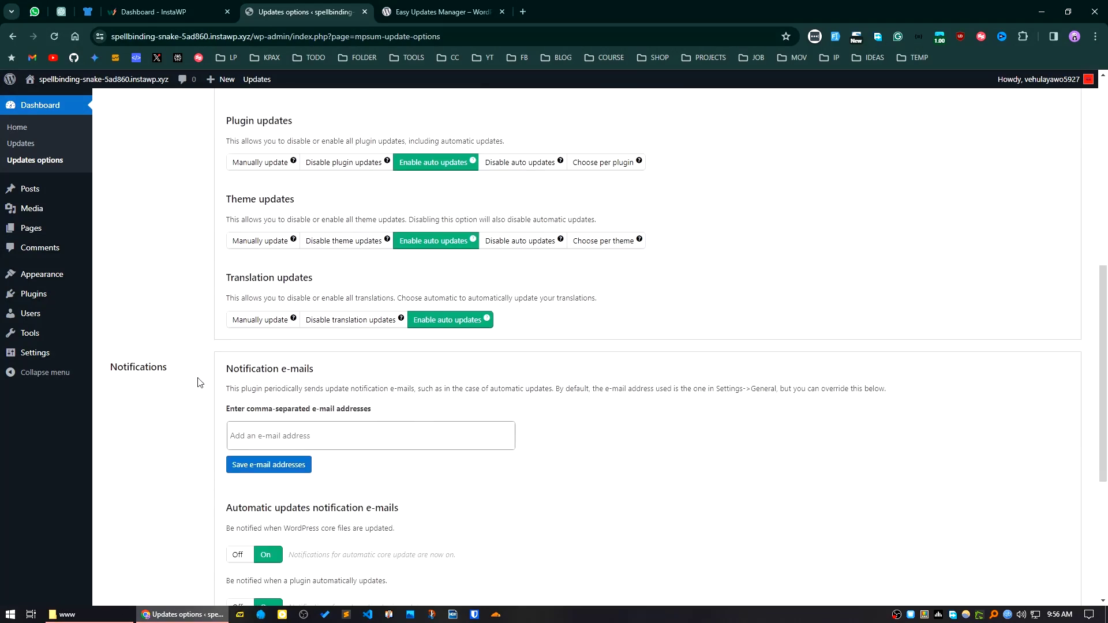
click(324, 436)
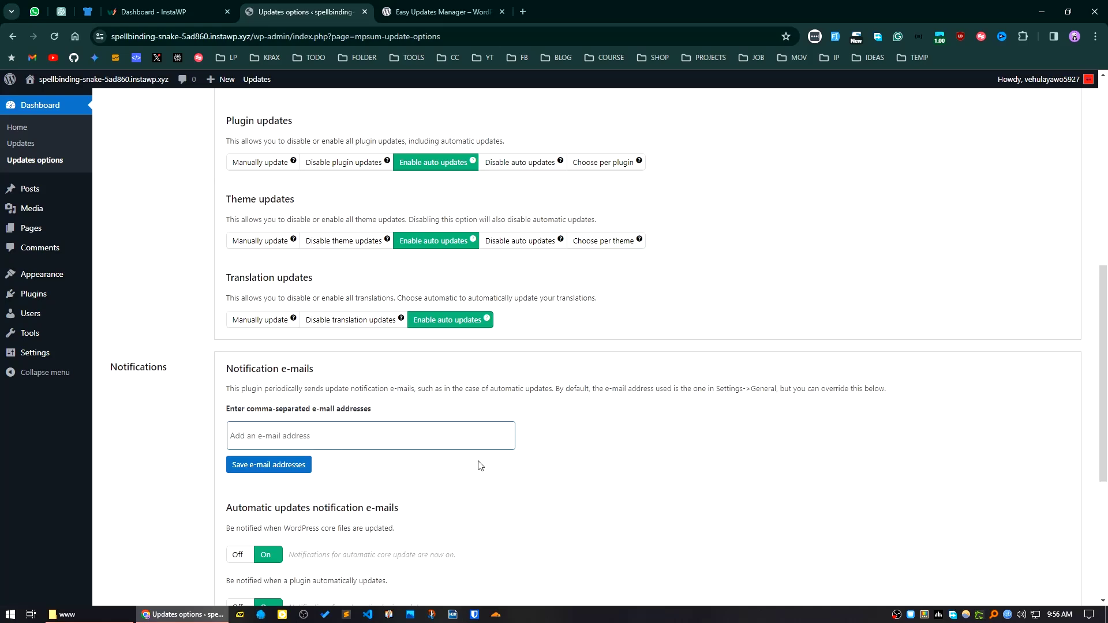
scroll(479, 465, down, 4)
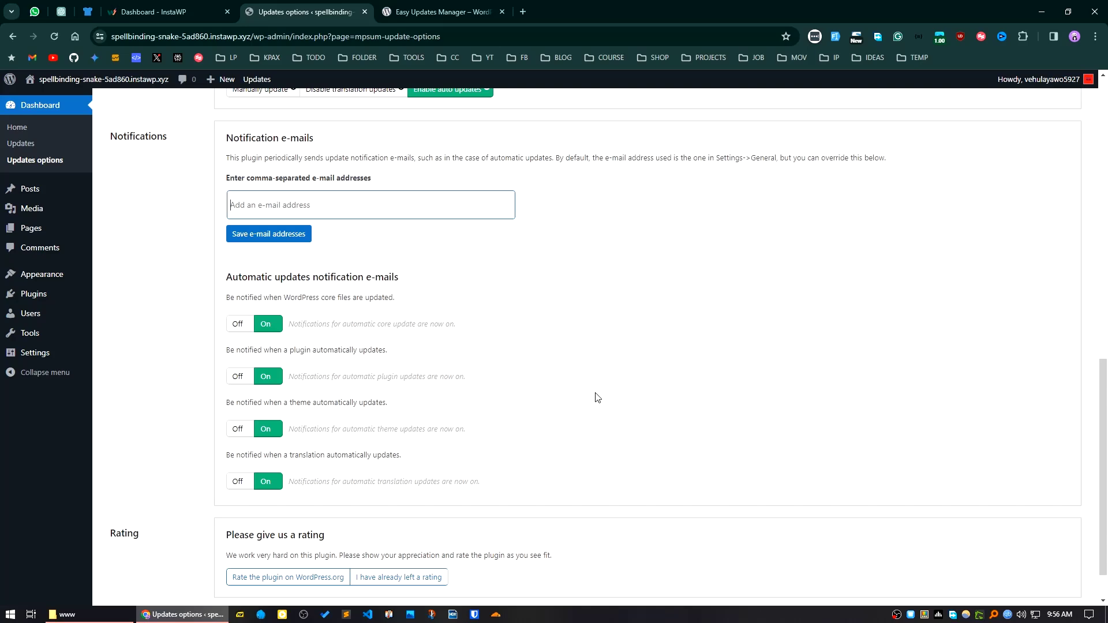
scroll(600, 400, up, 12)
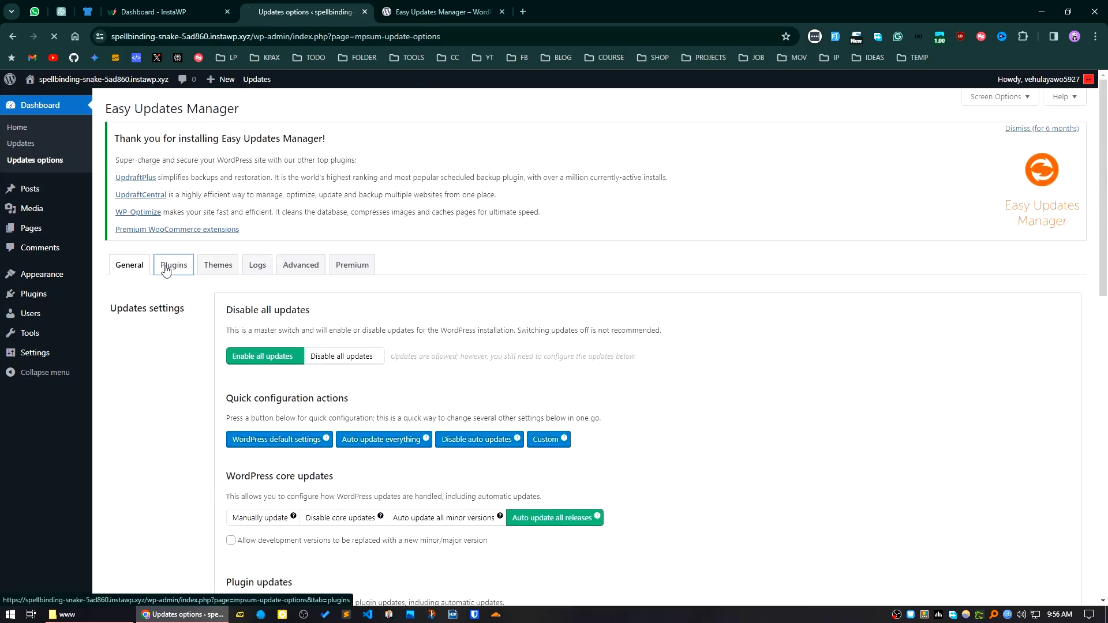
Step: Review the per-plugin update options, the per-theme update options and the update logs
click(167, 264)
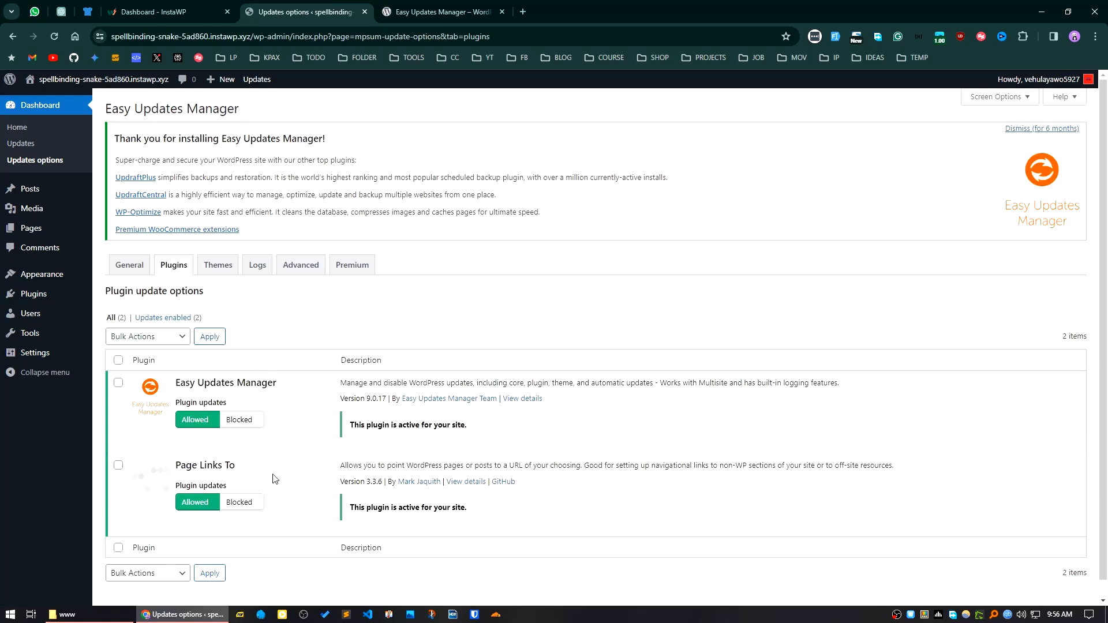
click(218, 268)
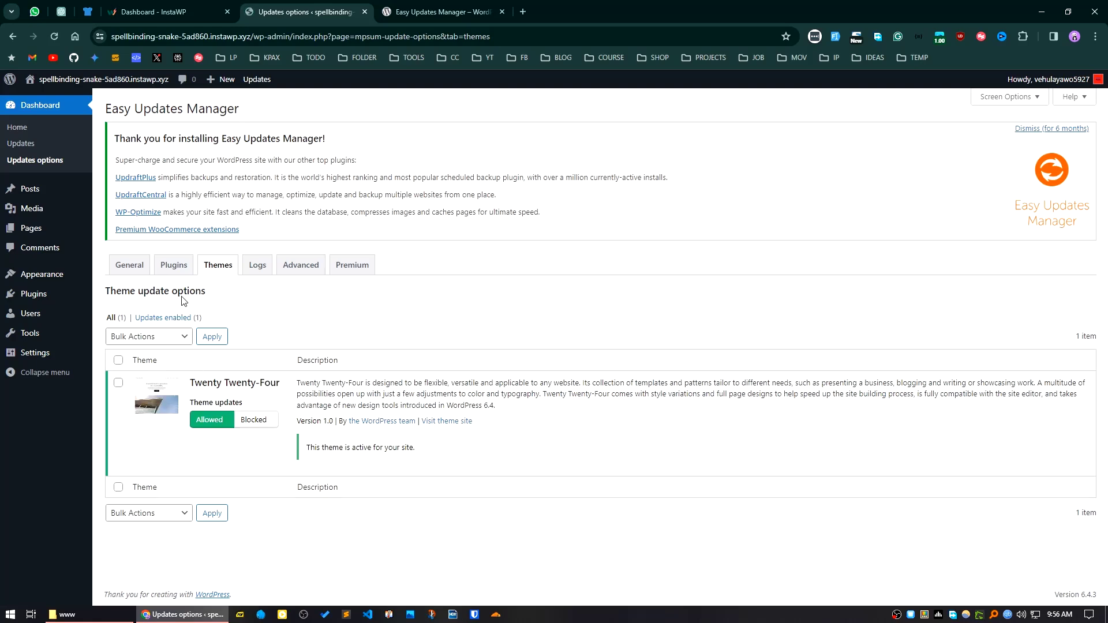
click(258, 269)
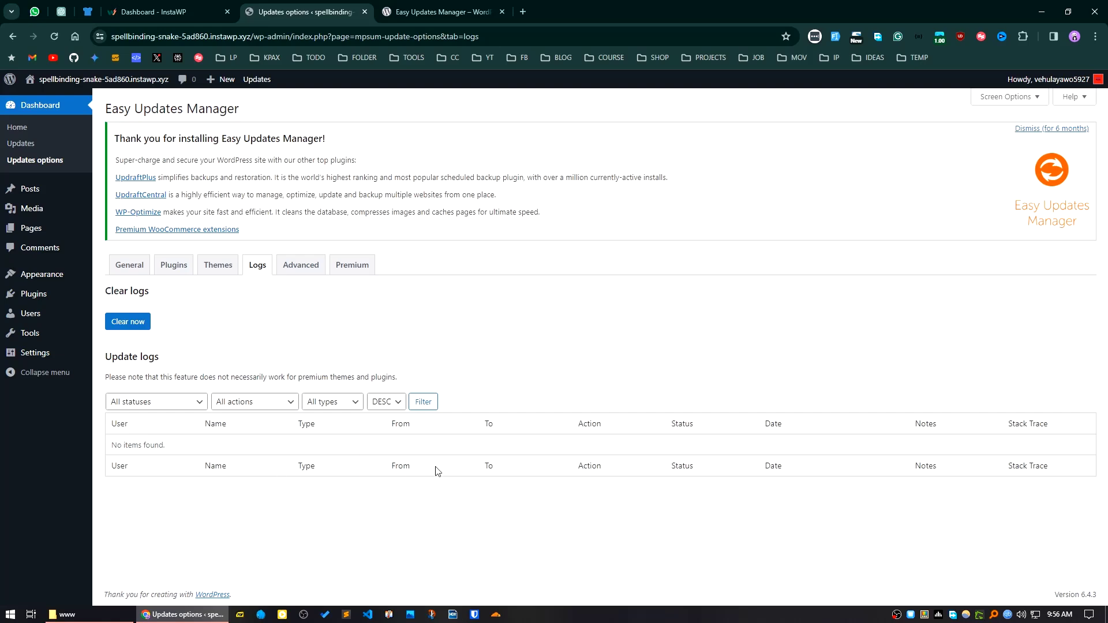
Step: Examine the advanced options for excluded users, admin bar display, resetting and forced automatic updates, and return to the general settings
click(299, 266)
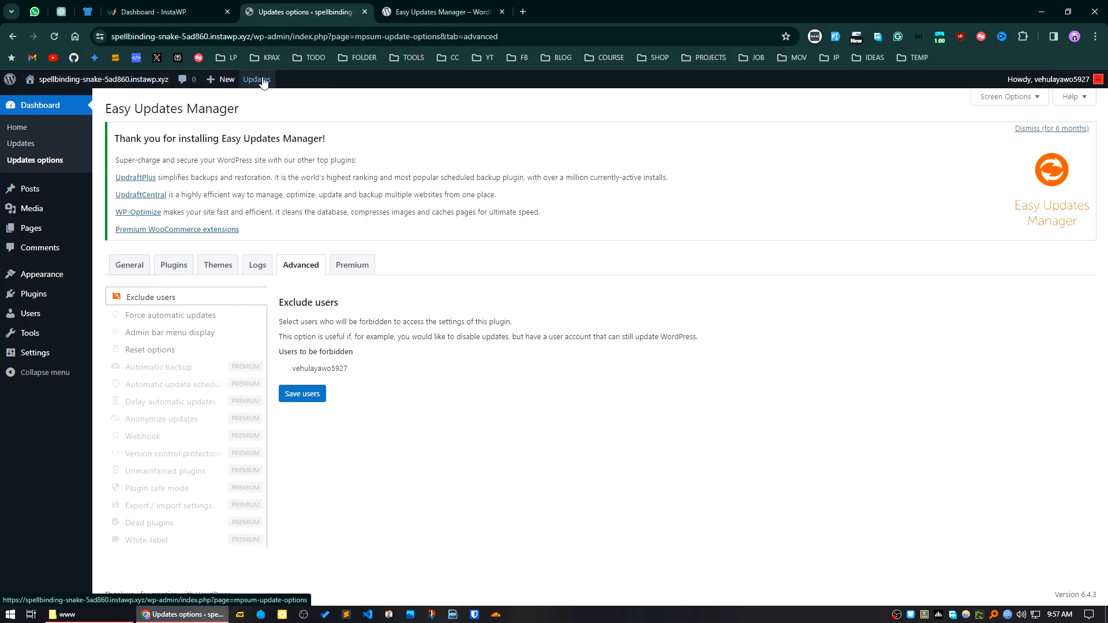
mouse_move(258, 90)
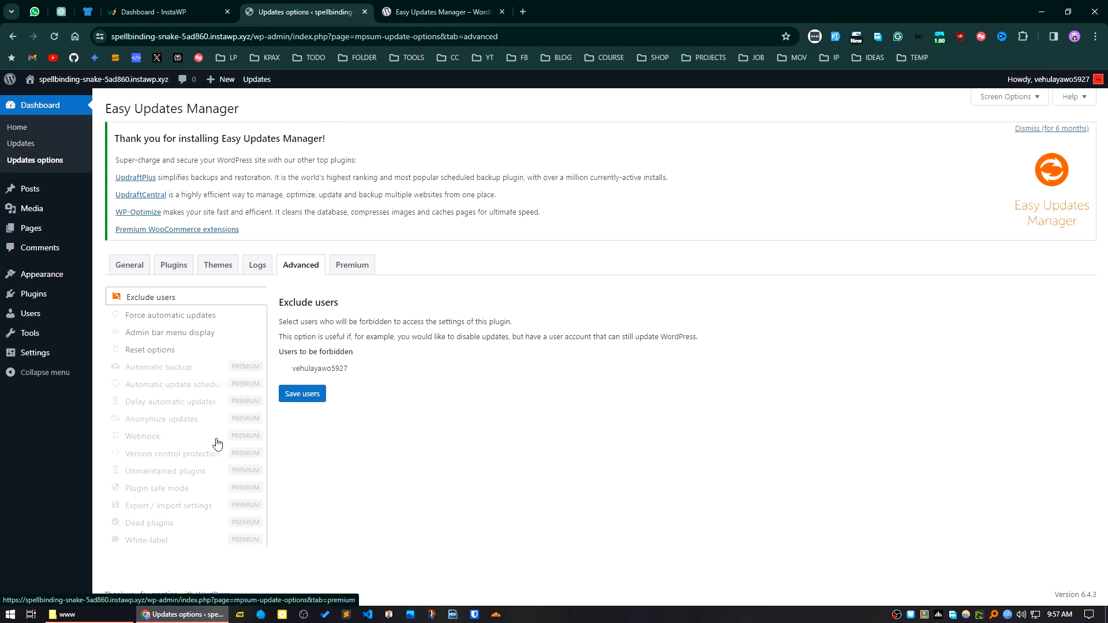
click(167, 339)
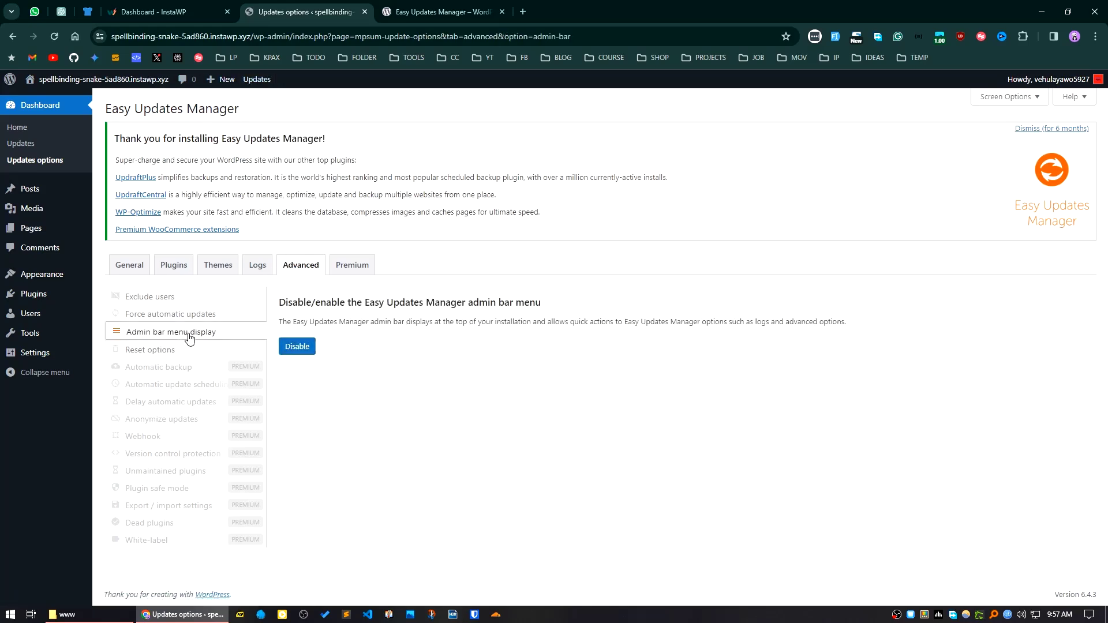
click(219, 353)
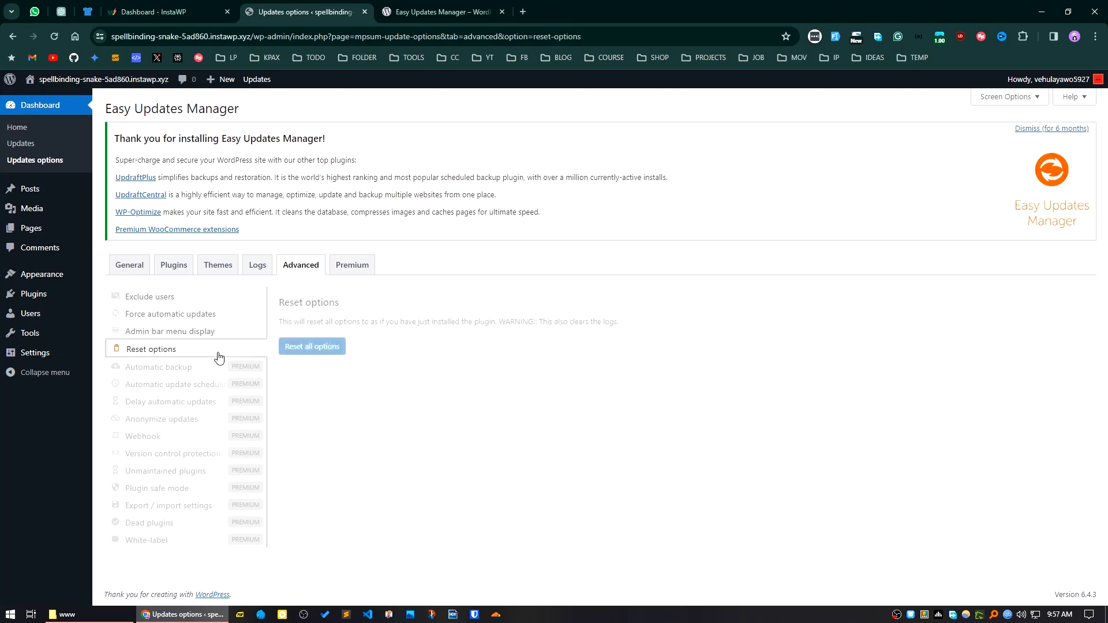
click(202, 315)
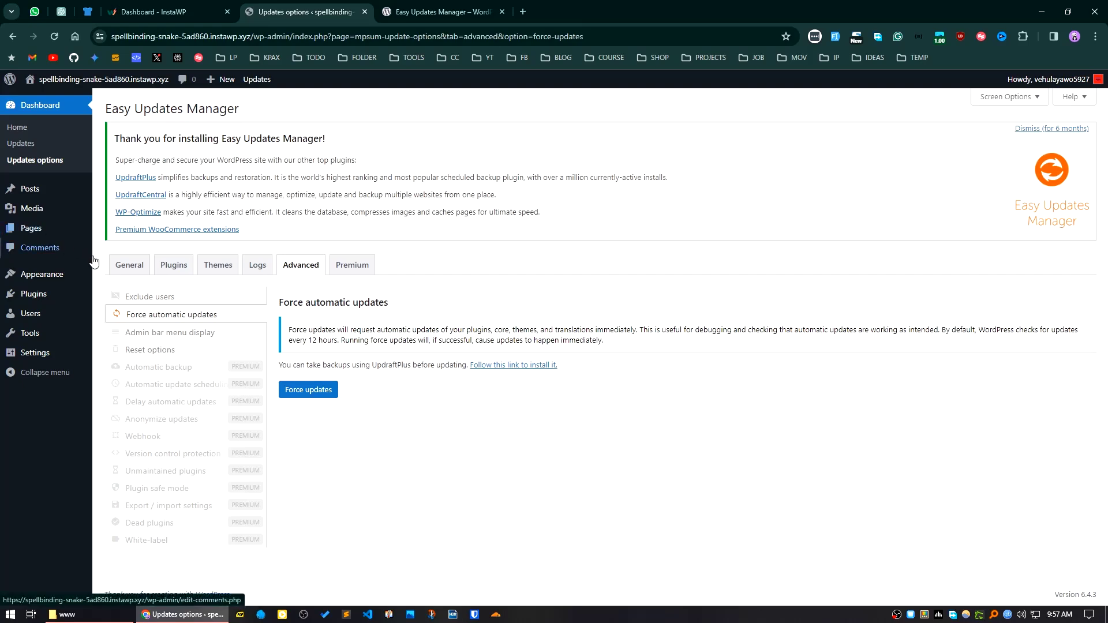
click(128, 265)
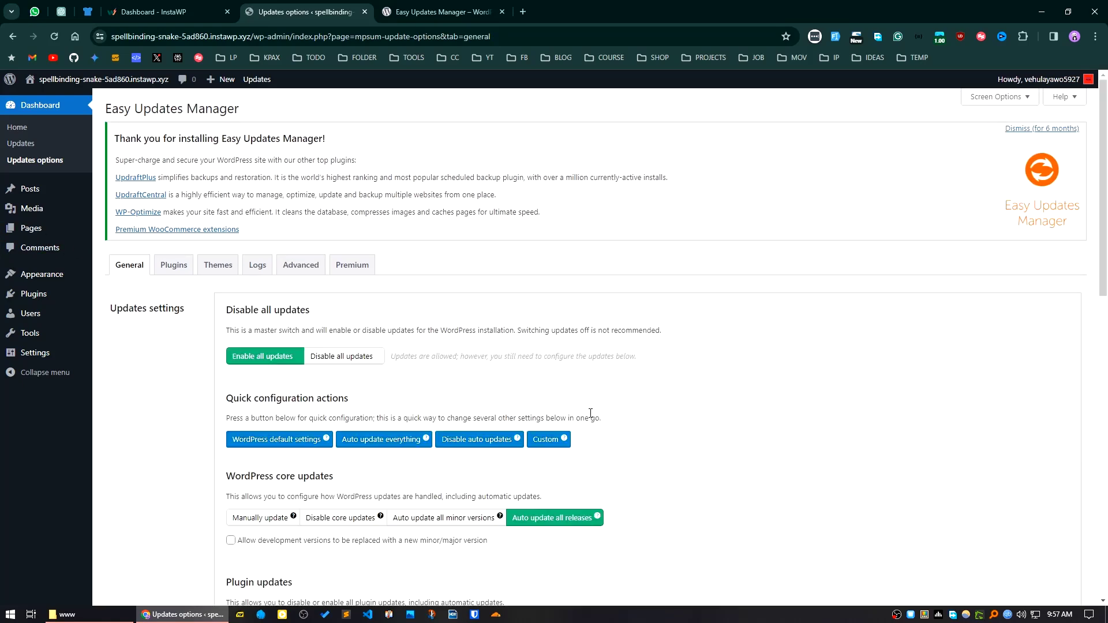